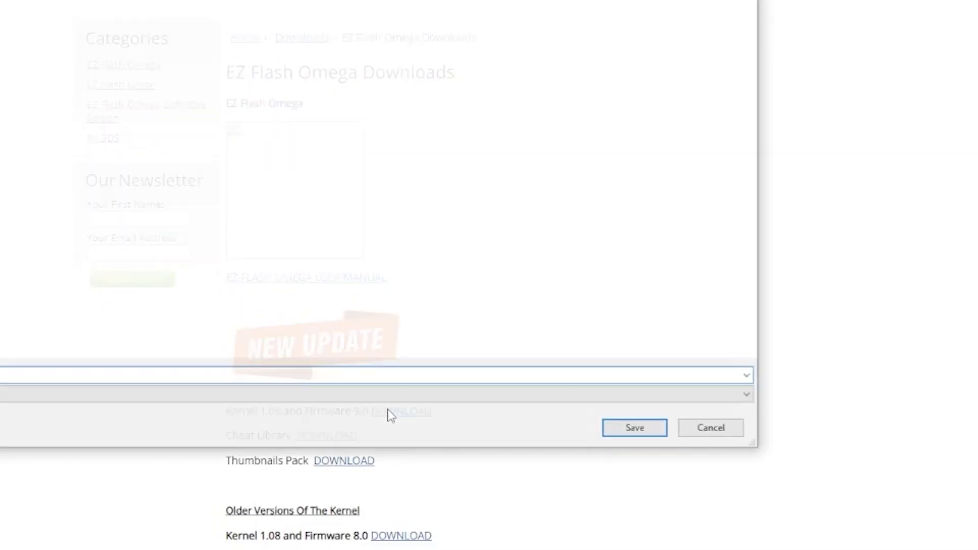
Step: Download and save Kernel 1.09 and Firmware 9.0, the Cheat Library and the Thumbnails Pack for the EZ Flash Omega
left_click(637, 430)
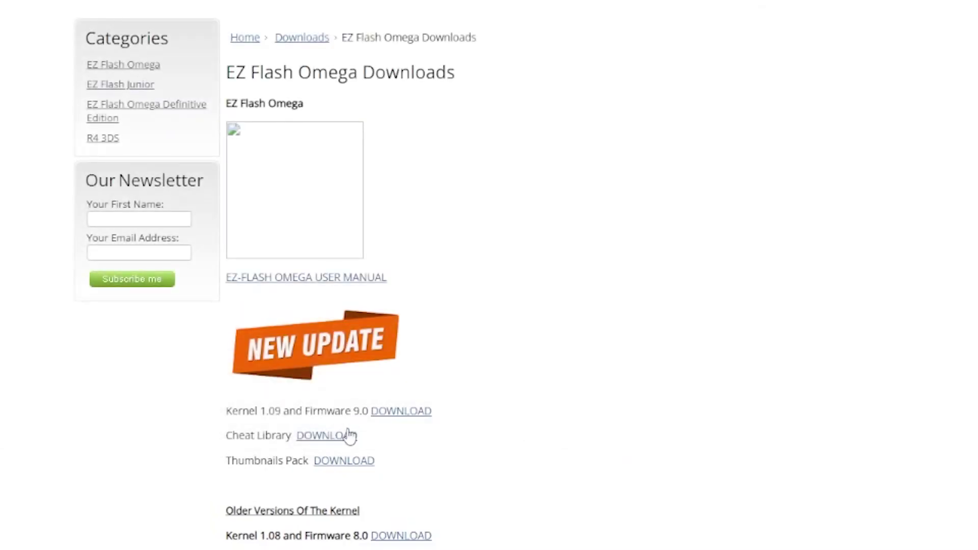
left_click(327, 436)
left_click(634, 429)
left_click(609, 433)
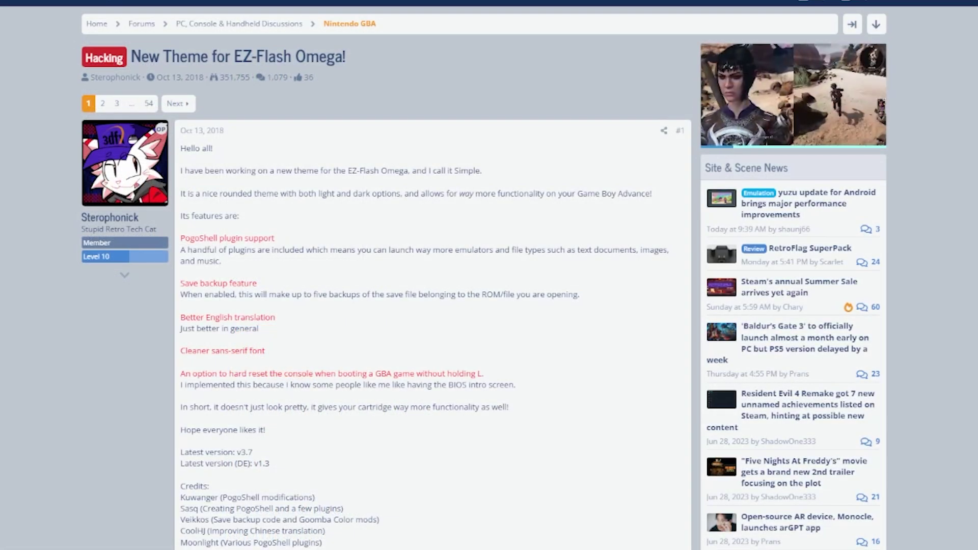
Step: Read through the forum post about the Simple theme for the EZ-Flash Omega
scroll(322, 336, "down", 2)
scroll(322, 335, "down", 10)
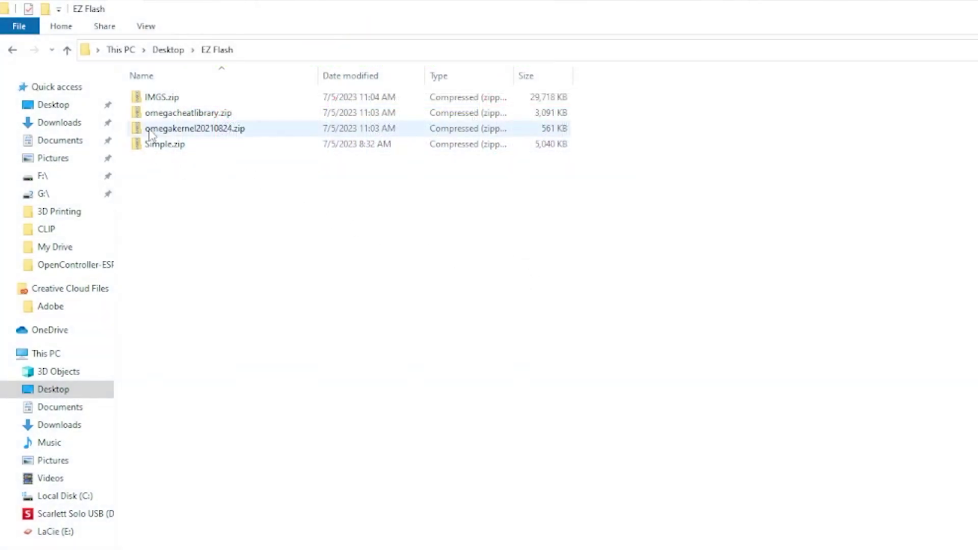
Step: Extract IMGS.zip, omegacheatlibrary.zip and omegakernel20210824.zip with 7-Zip, each into a folder named after its archive
left_click(167, 98)
right_click(167, 99)
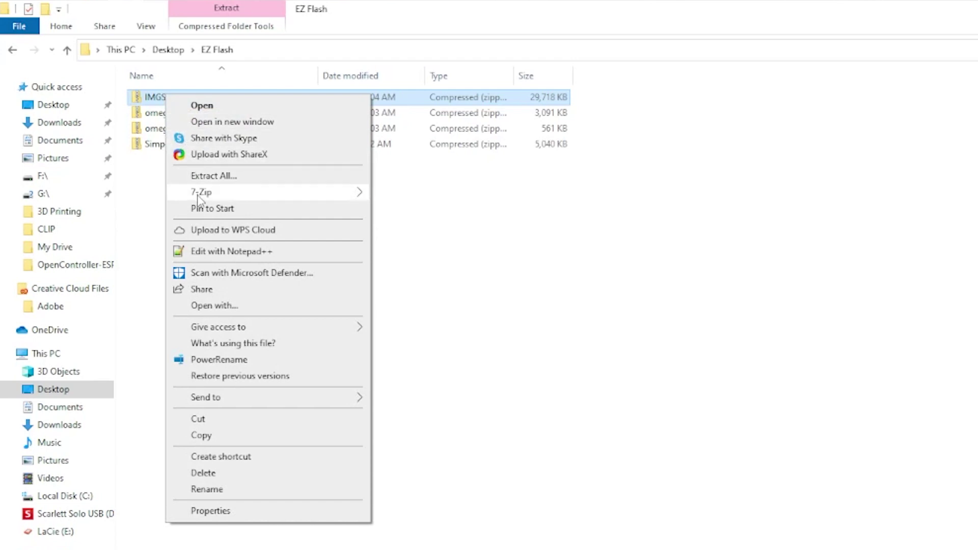
left_click(428, 259)
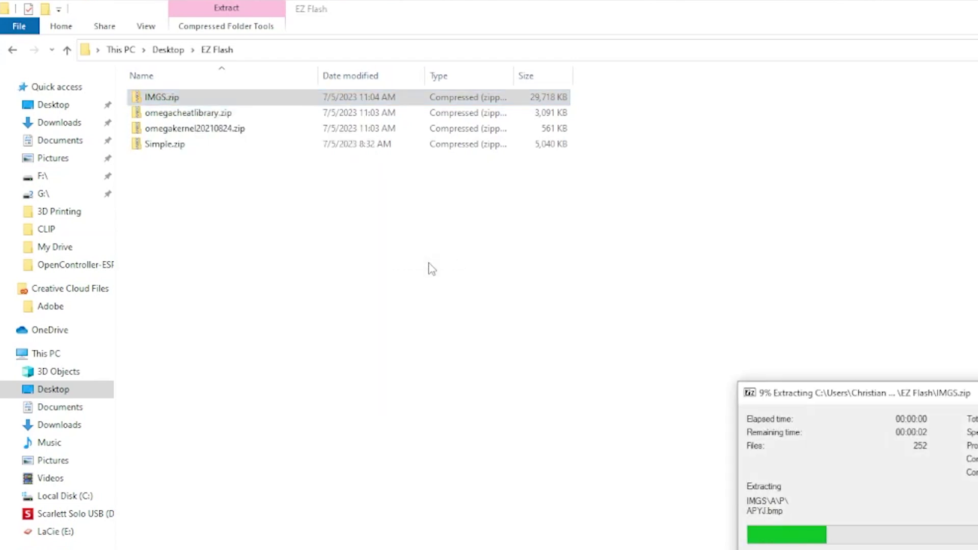
right_click(234, 116)
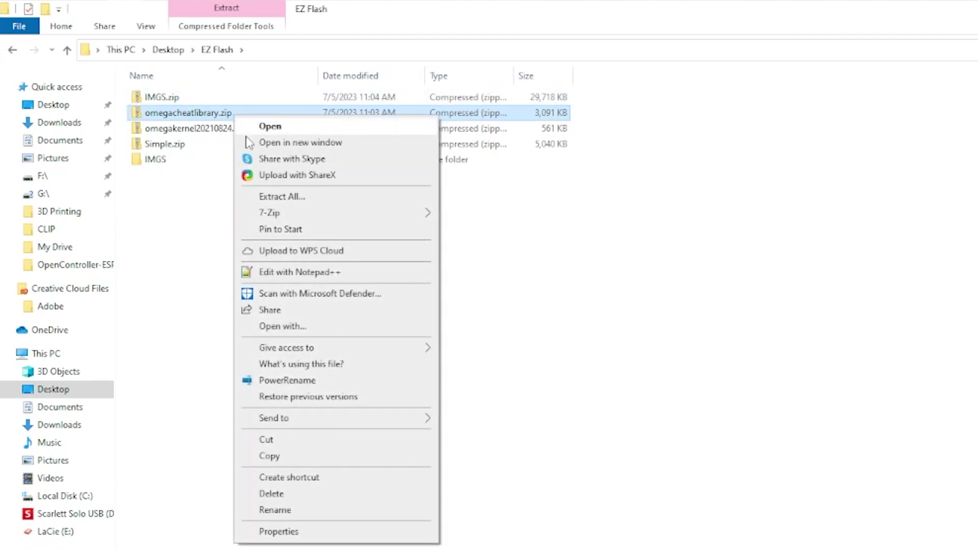
mouse_move(302, 220)
left_click(499, 280)
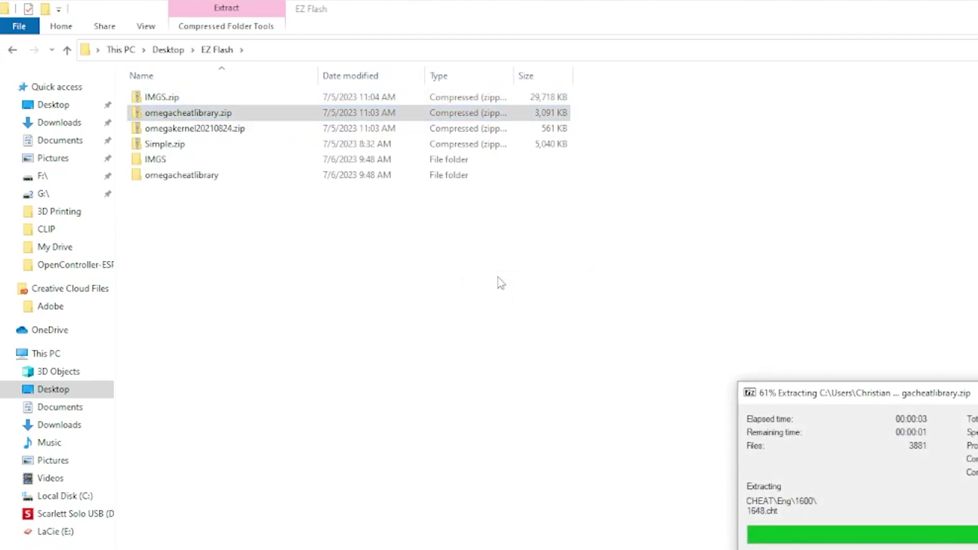
right_click(247, 136)
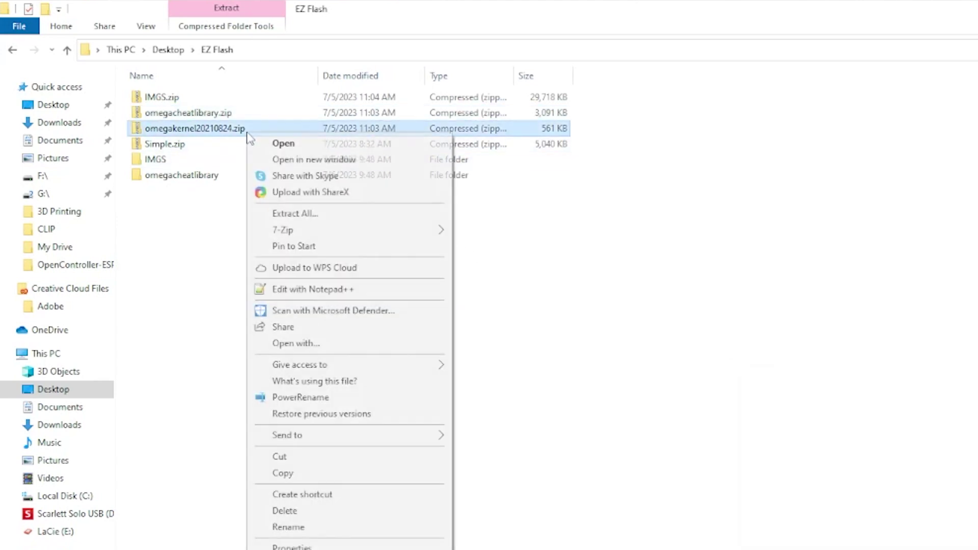
mouse_move(298, 233)
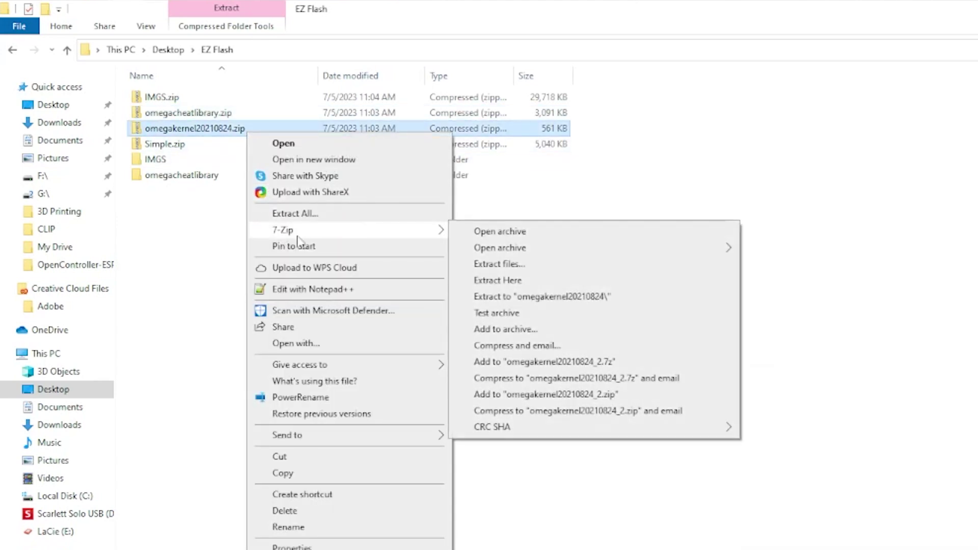
left_click(518, 301)
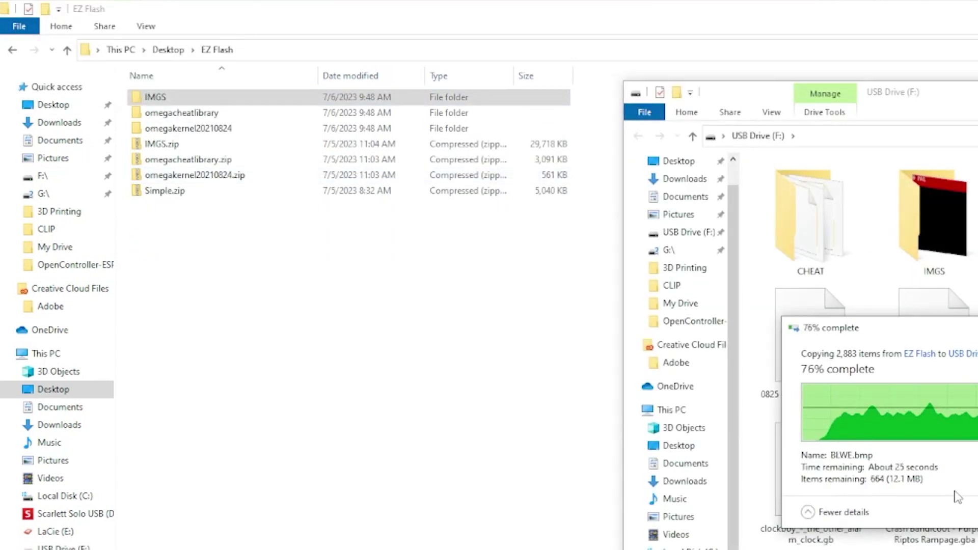
Step: Copy ezkernel.bin from the extracted omegakernel20210824 folder to the root of USB Drive (F:) and eject the drive
double_click(316, 113)
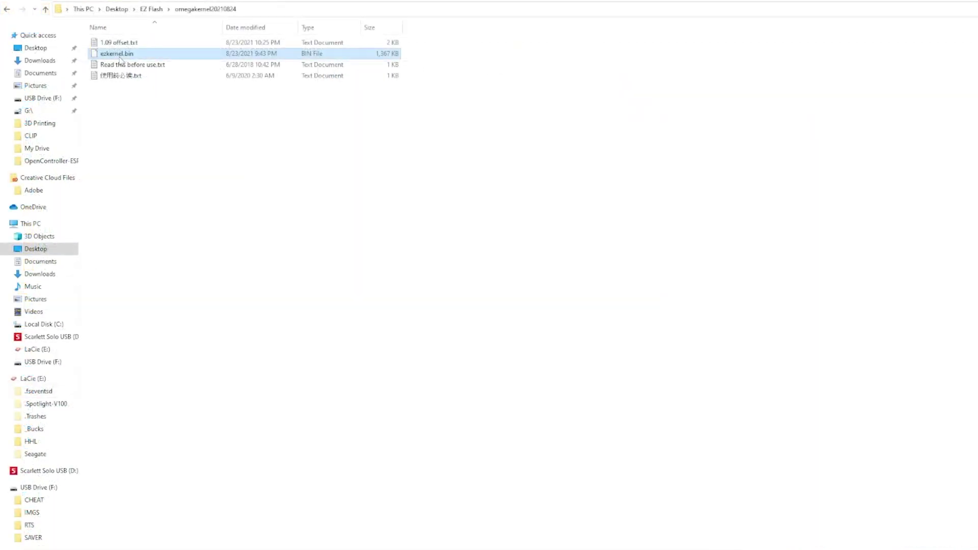
left_click_drag(124, 58, 703, 364)
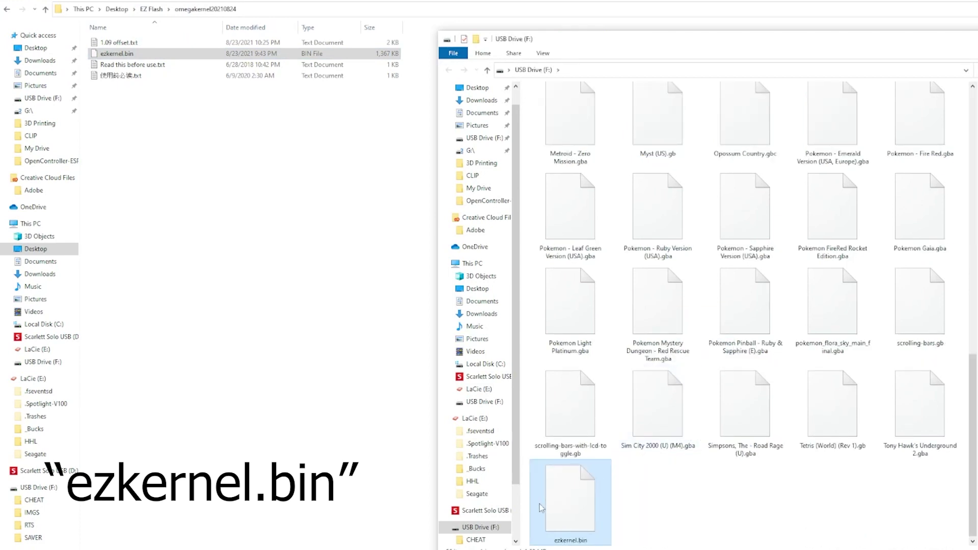
right_click(502, 525)
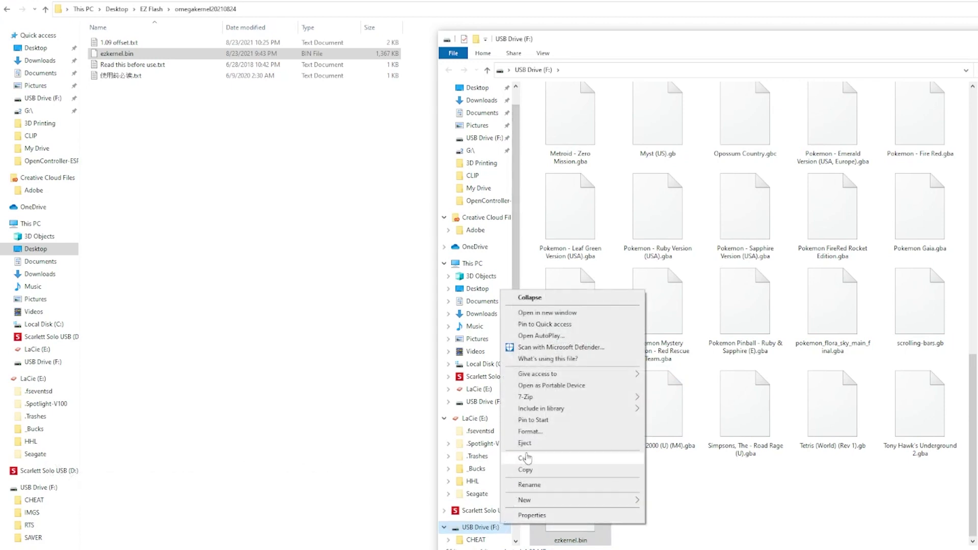
left_click(525, 443)
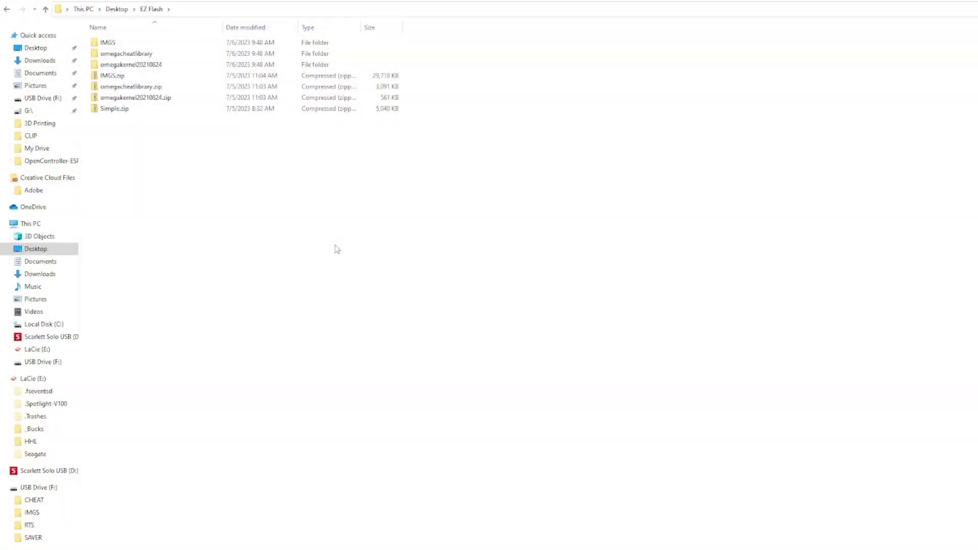
Step: Extract Simple.zip with 7-Zip into its own Simple folder and open that folder
left_click(149, 113)
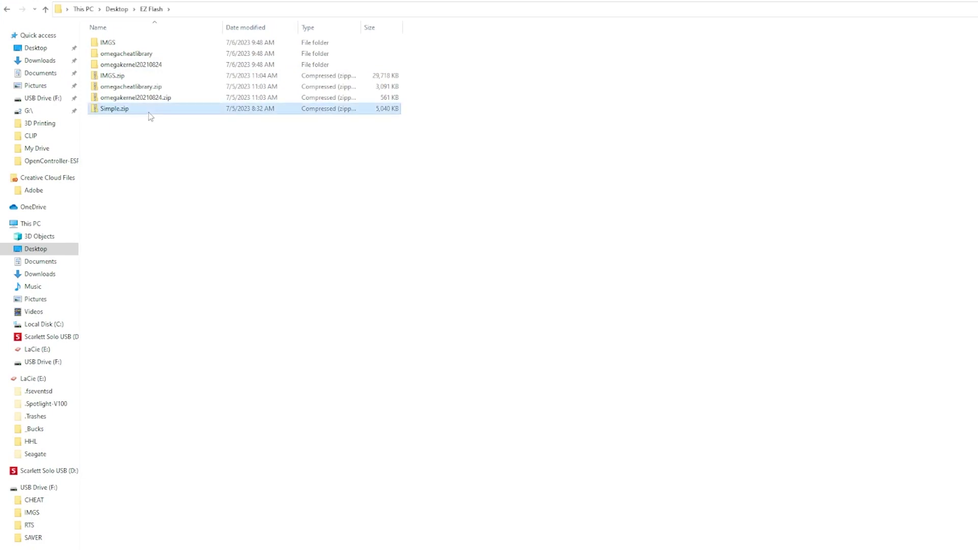
right_click(149, 113)
mouse_move(238, 182)
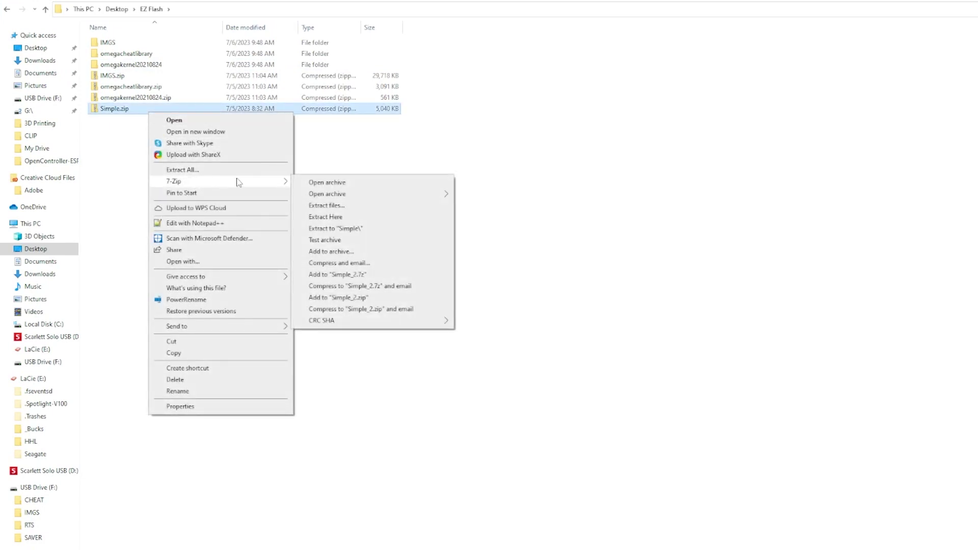
left_click(335, 229)
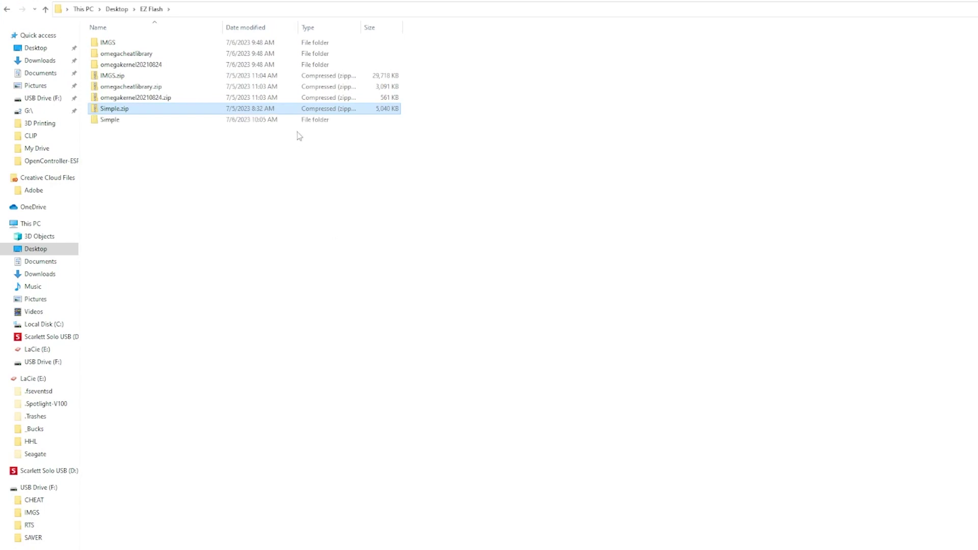
double_click(299, 123)
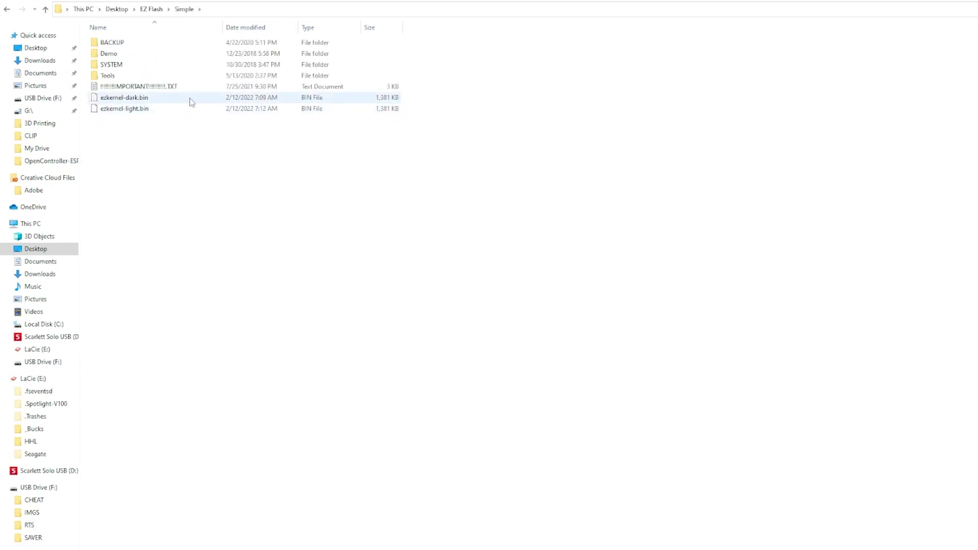
Step: Copy the BACKUP and SYSTEM folders from the Simple folder to the root of USB Drive (F:)
left_click(127, 47)
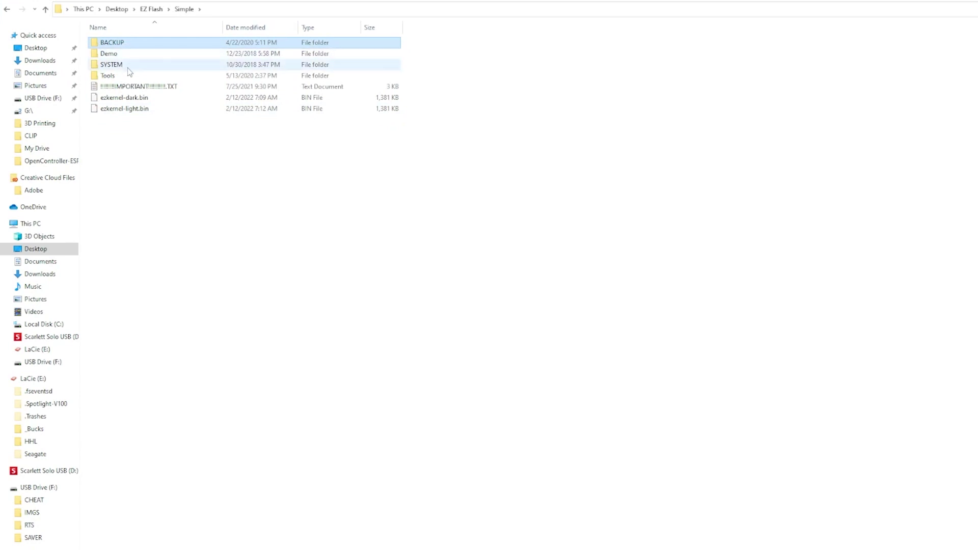
left_click(113, 64, "ctrl")
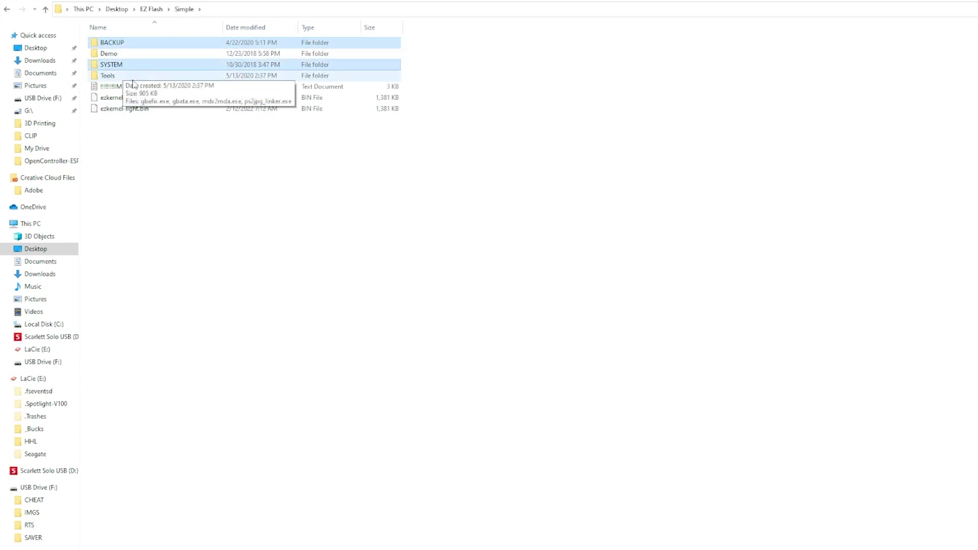
right_click(131, 44)
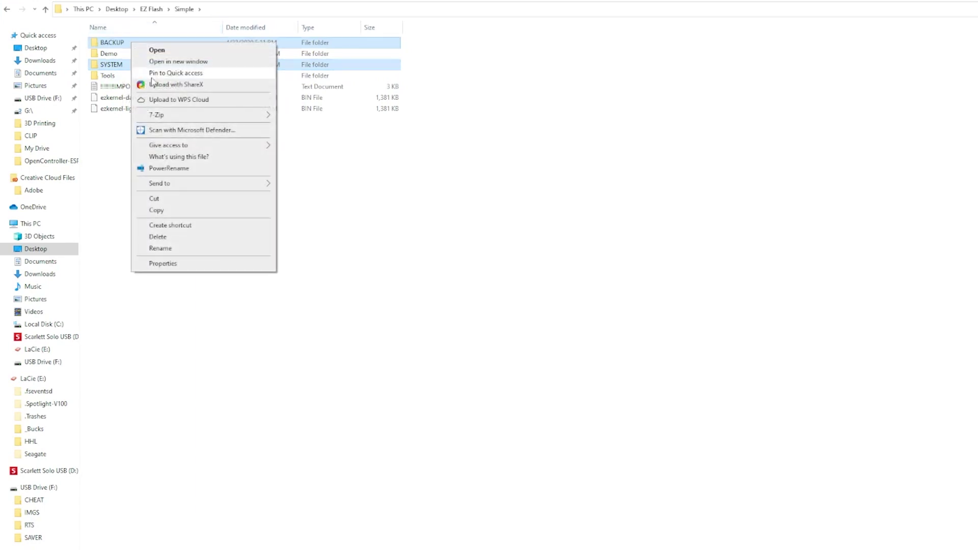
left_click(155, 210)
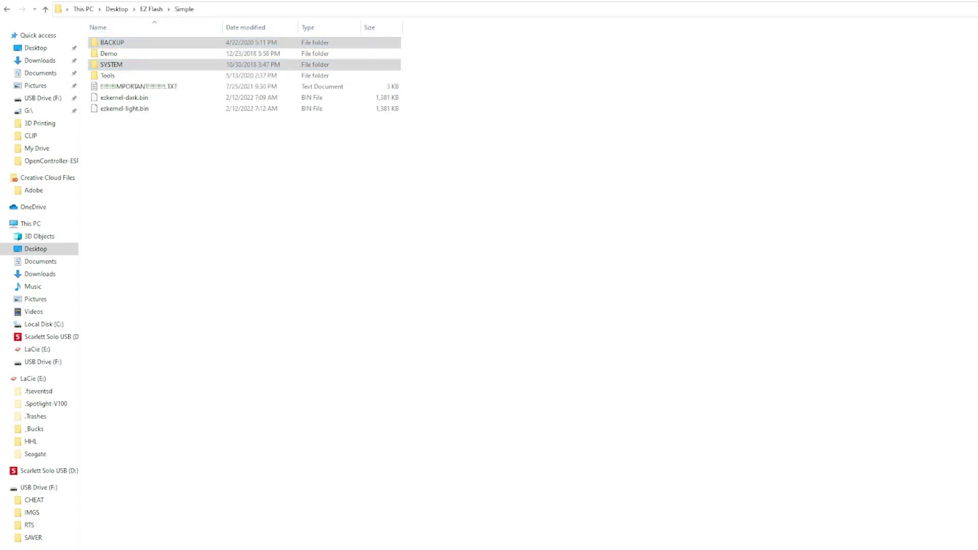
left_click(124, 17)
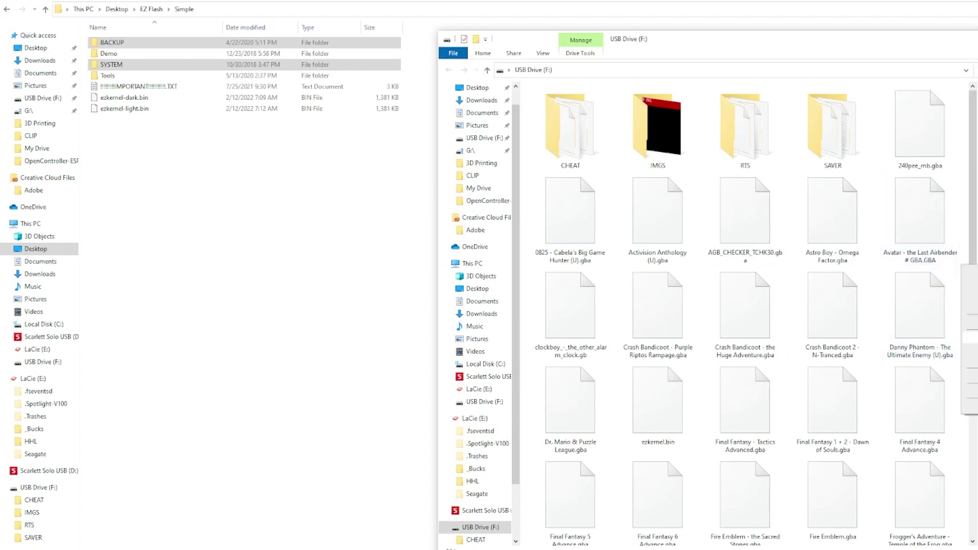
key("ctrl+v")
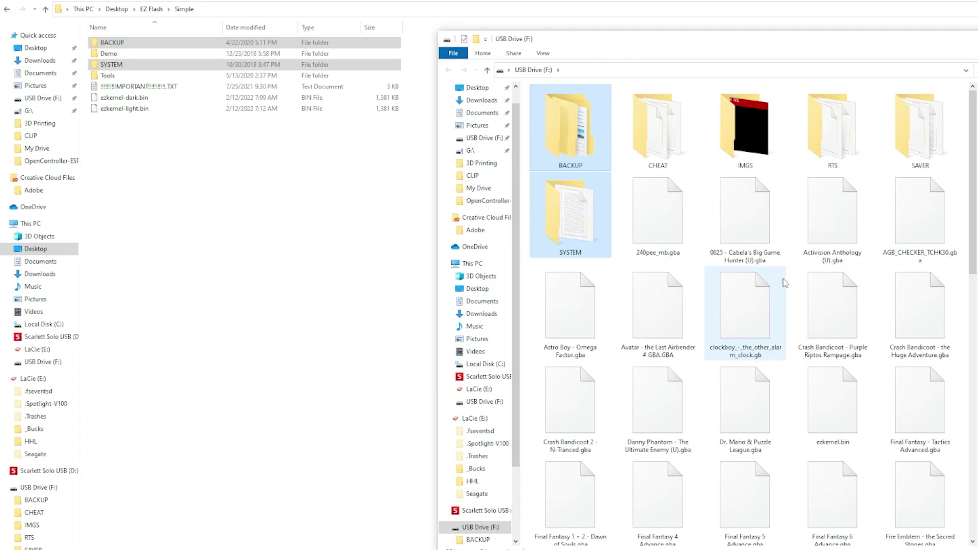
Step: Move the CHEAT, IMGS, RTS and SAVER folders on USB Drive (F:) into its SYSTEM folder
left_click(663, 160)
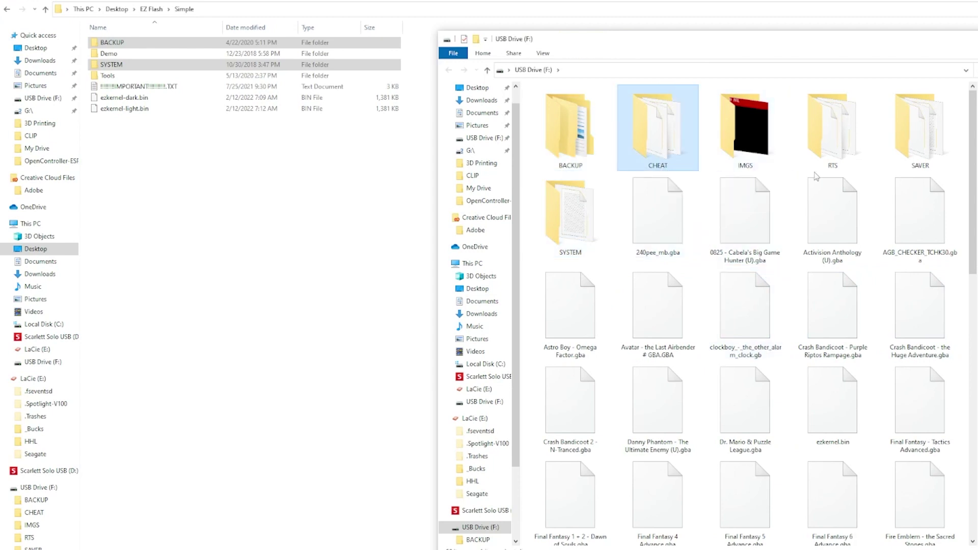
left_click(928, 148, "shift")
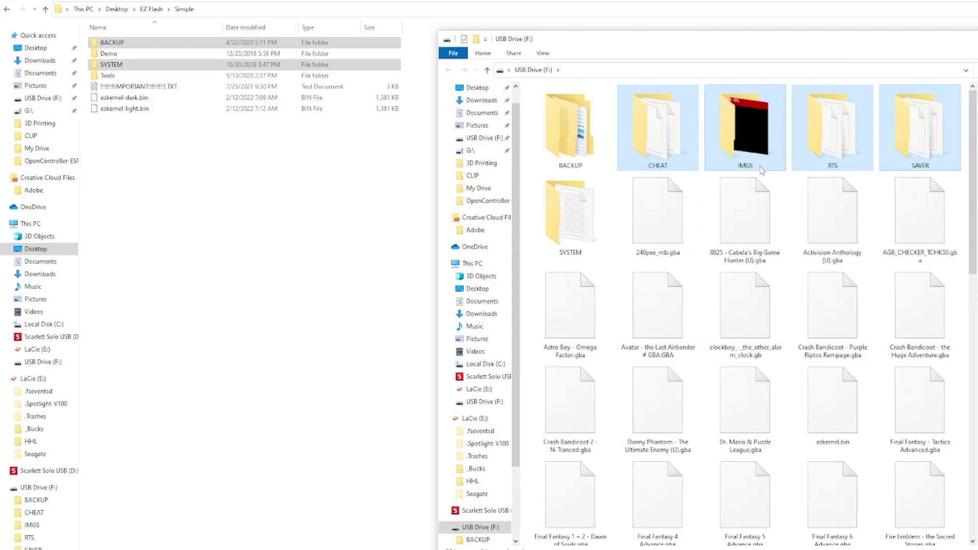
left_click_drag(657, 152, 588, 207)
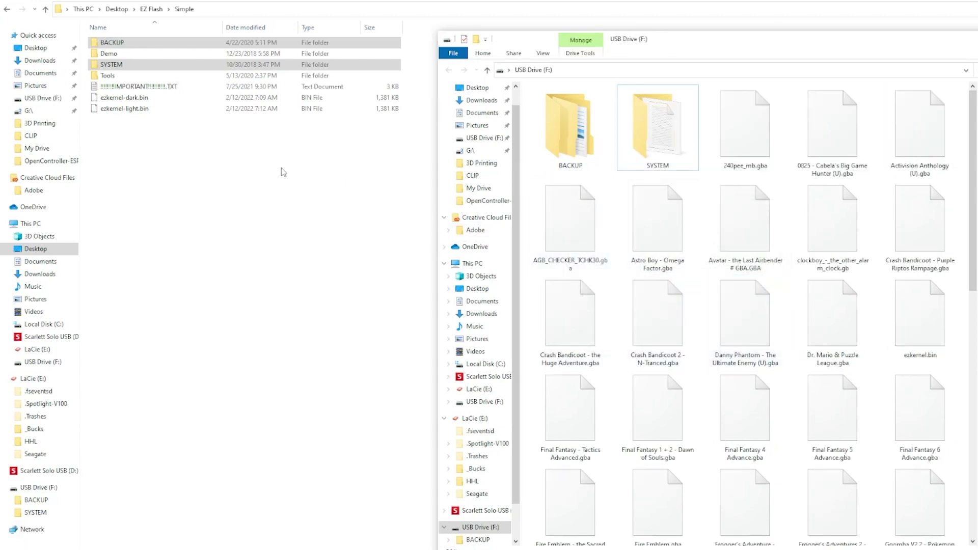
Step: Replace ezkernel.bin on USB Drive (F:) with a copy of ezkernel-dark.bin from the Simple folder, permanently deleting the old file
left_click(146, 99)
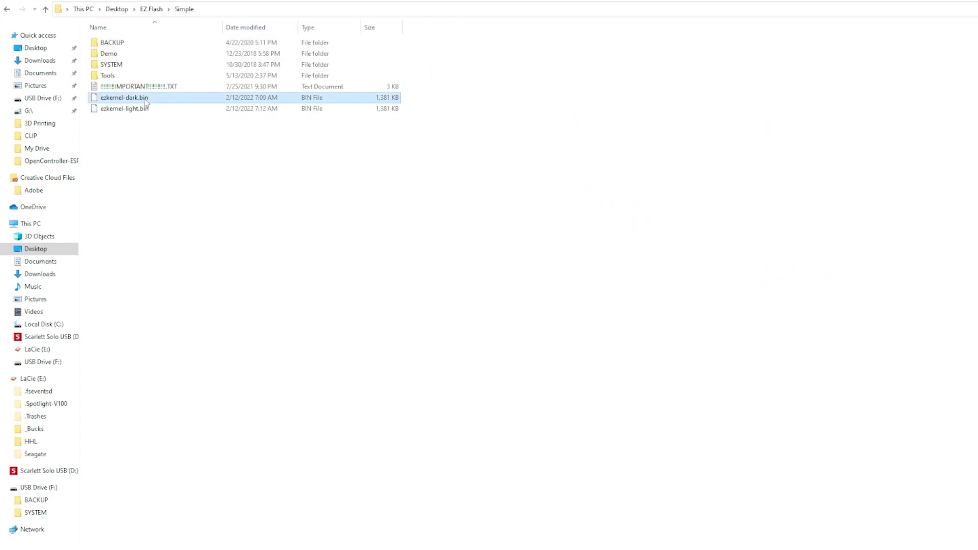
right_click(146, 102)
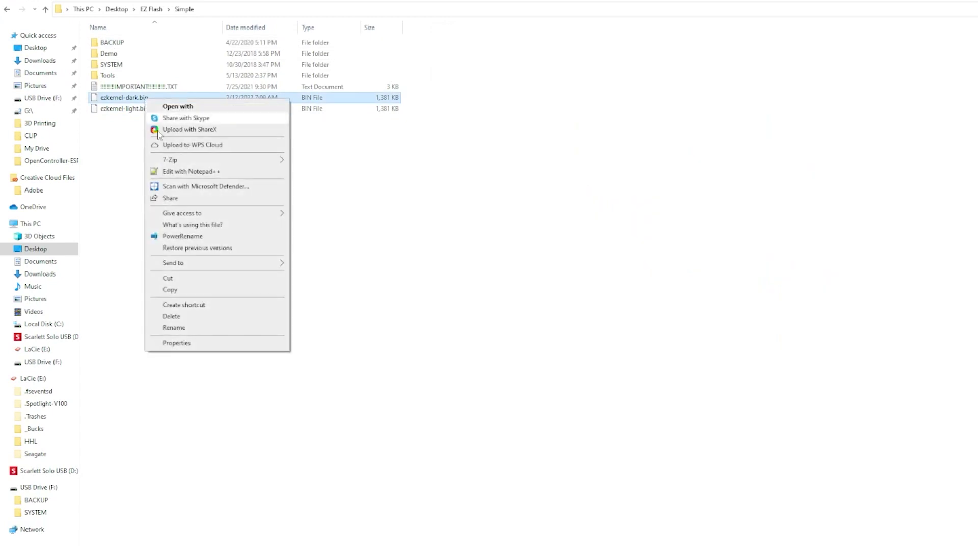
left_click(186, 289)
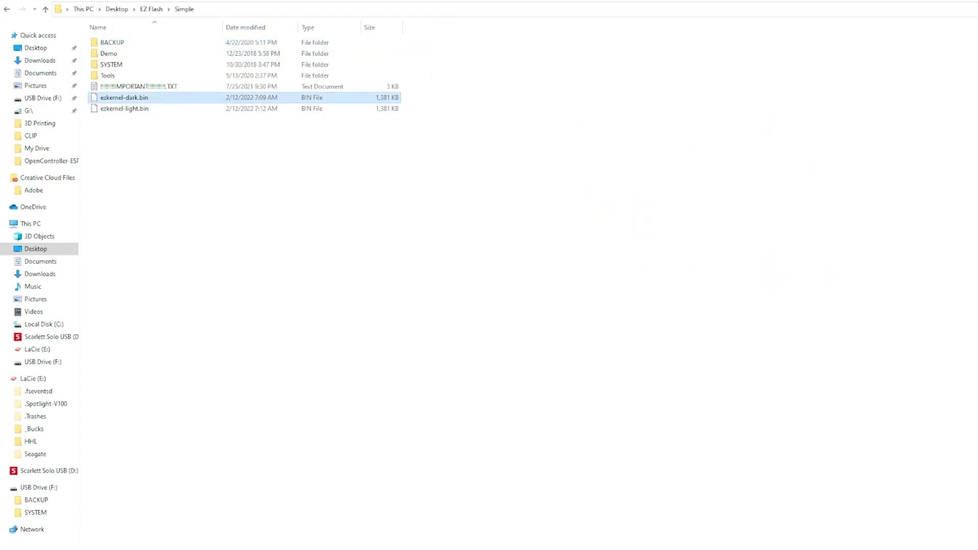
left_click(104, 1)
left_click(118, 16)
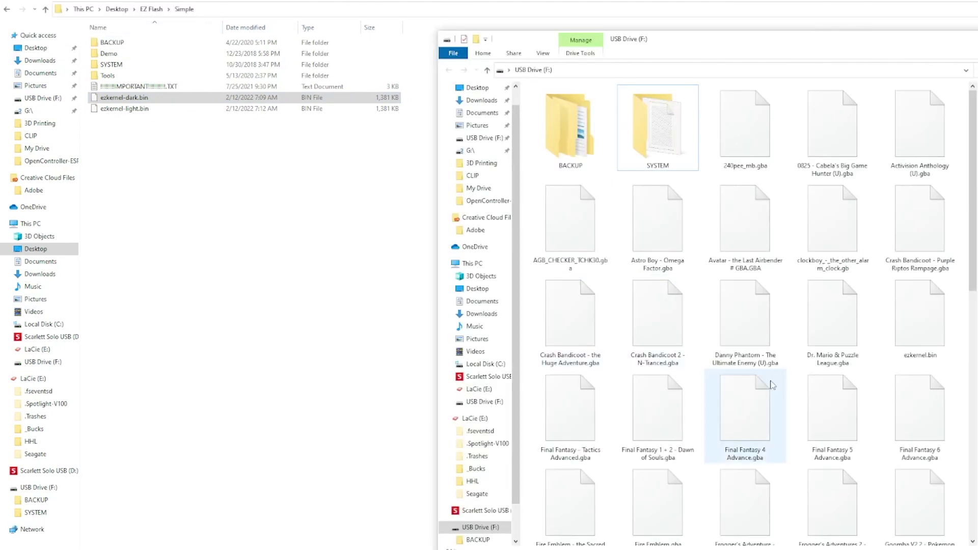
left_click(915, 348)
key("Delete")
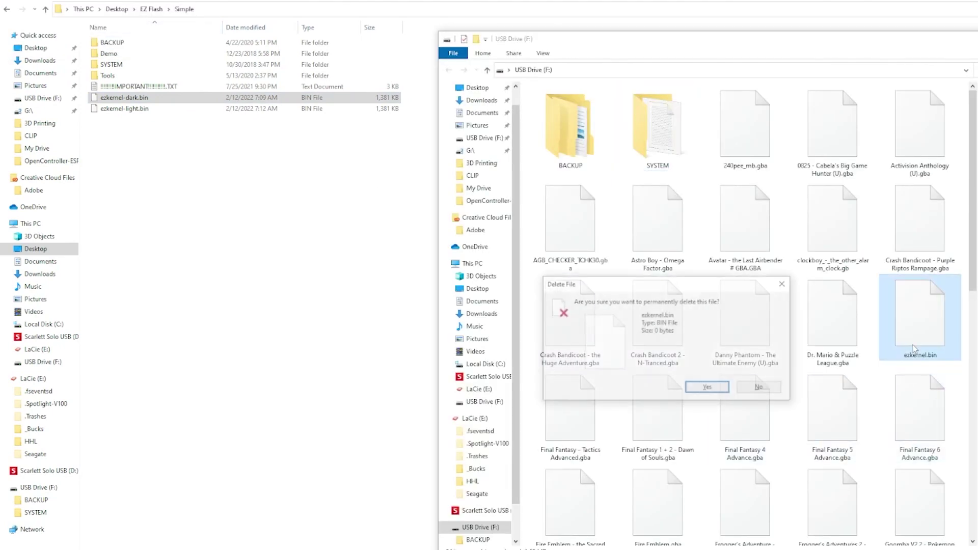
left_click(723, 389)
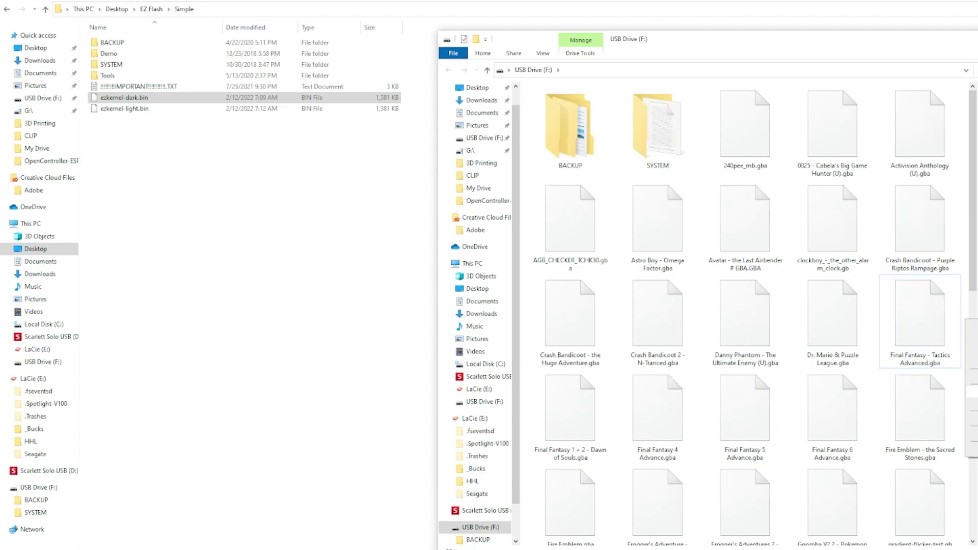
key("ctrl+v")
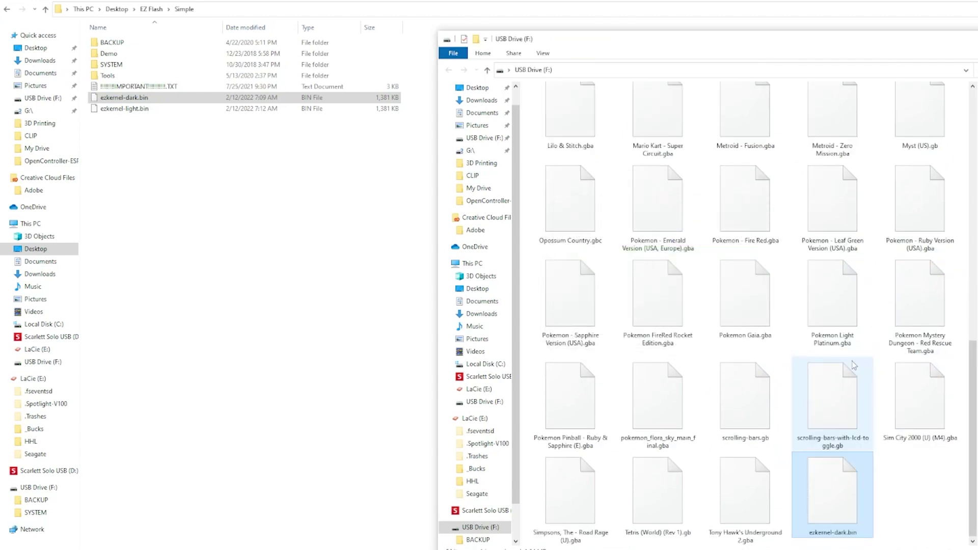
Step: Rename ezkernel-dark.bin on USB Drive (F:) to ezkernel.bin
key("F2")
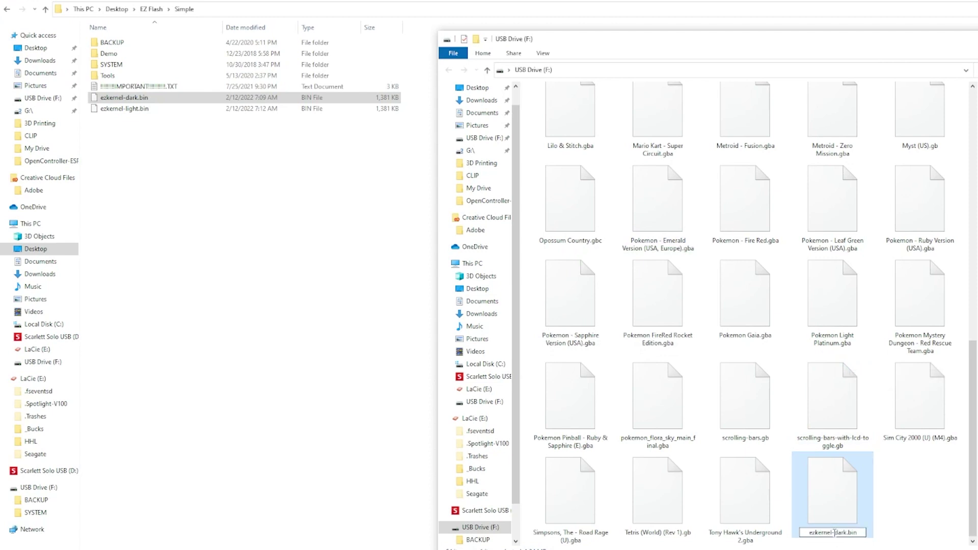
left_click_drag(832, 533, 847, 532)
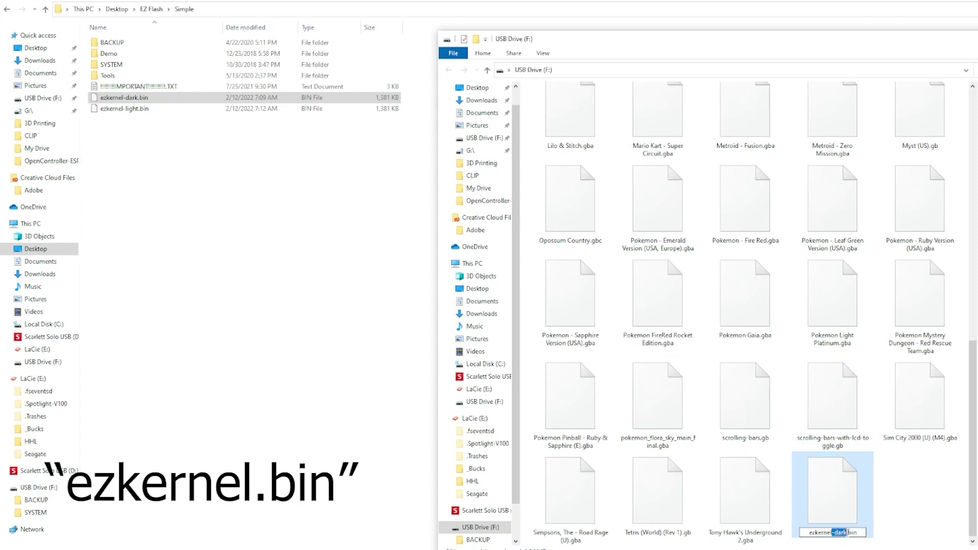